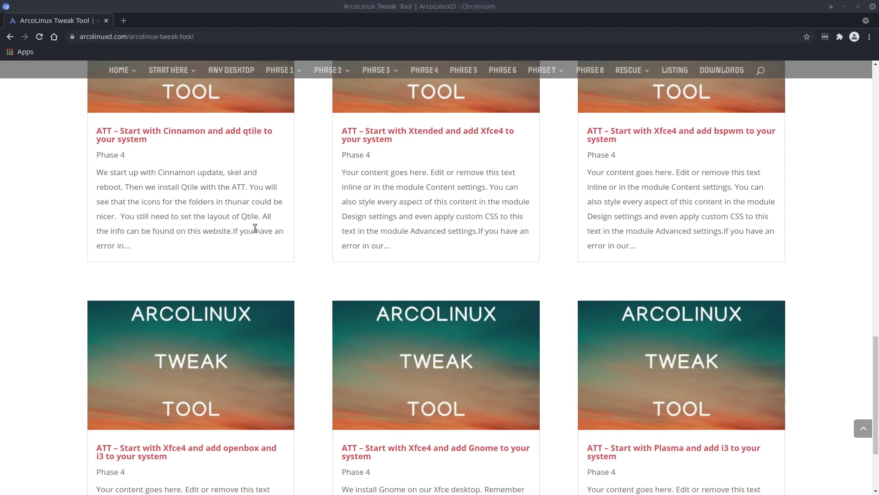
Step: Scroll back up the arcolinuxd.com Tweak Tool page and open its PHASE 4 section
scroll(351, 273, "up", 3)
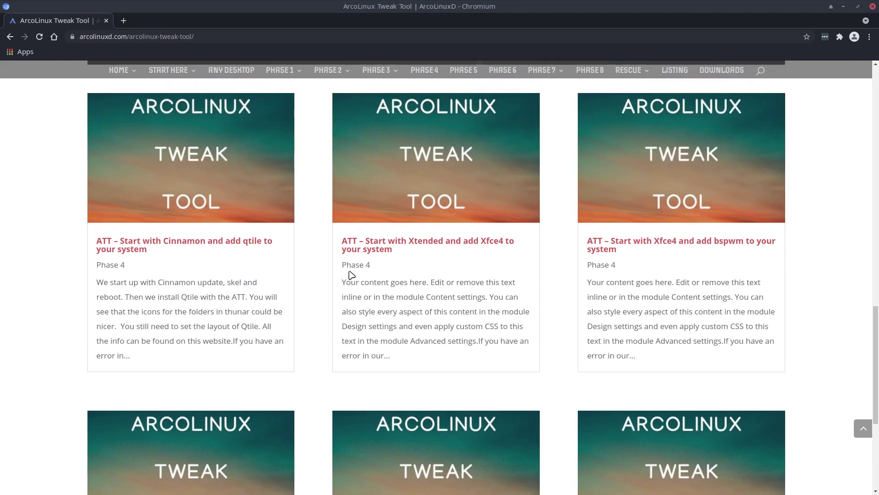
scroll(352, 274, "up", 2)
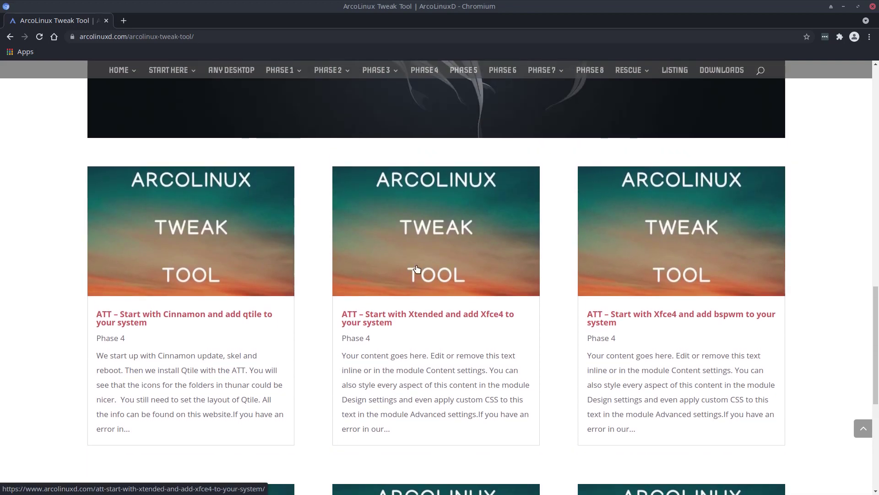
scroll(417, 270, "up", 6)
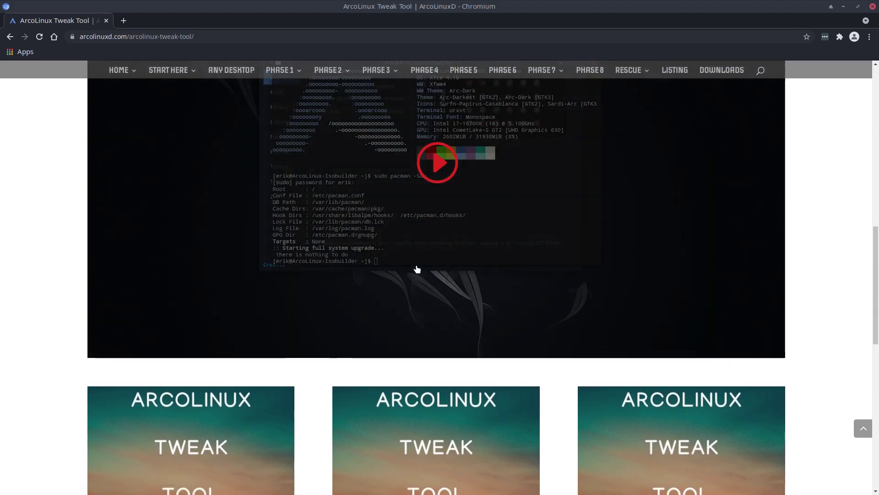
scroll(417, 269, "up", 8)
scroll(417, 270, "up", 1)
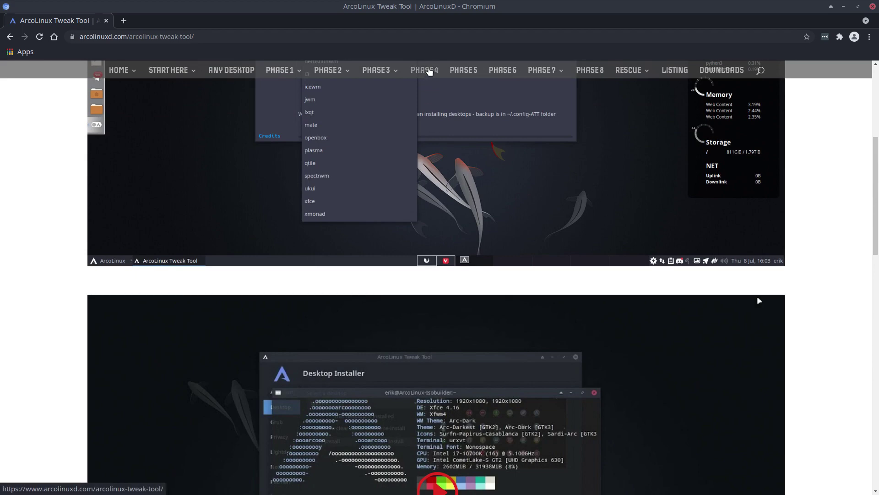
left_click(426, 73)
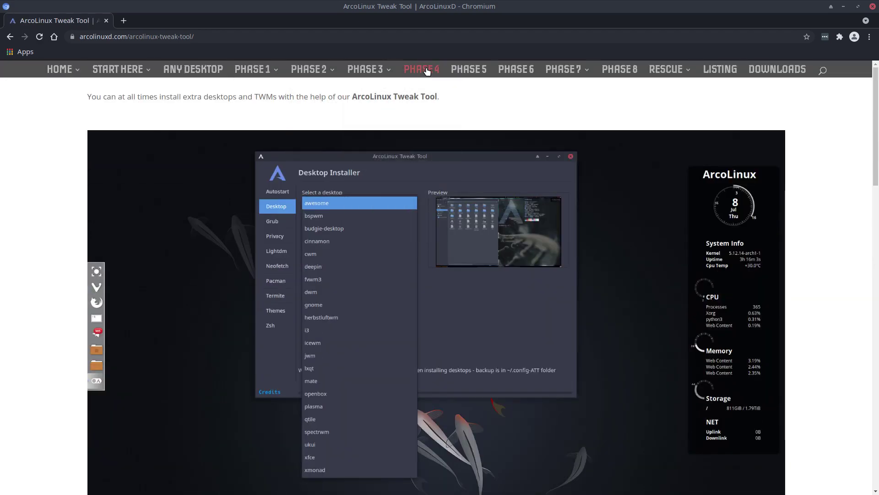
Step: Scroll down to the Phase 4 article cards, then minimize Chromium
scroll(425, 71, "down", 10)
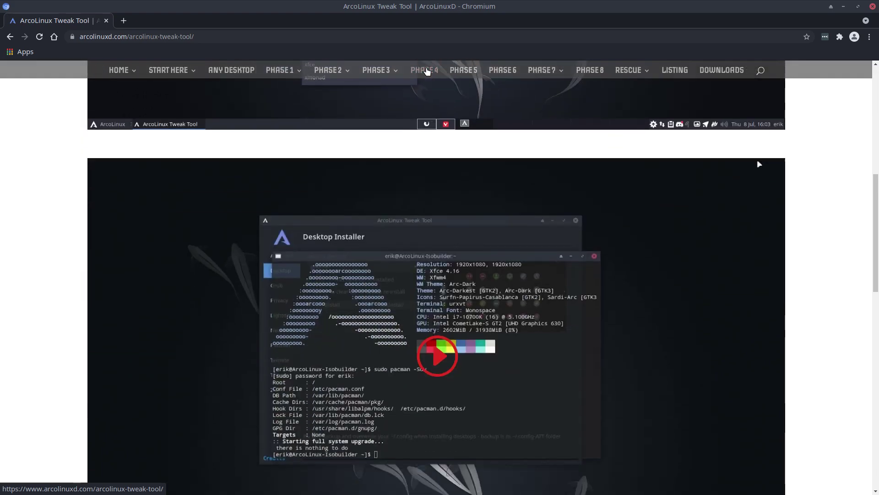
scroll(427, 71, "down", 9)
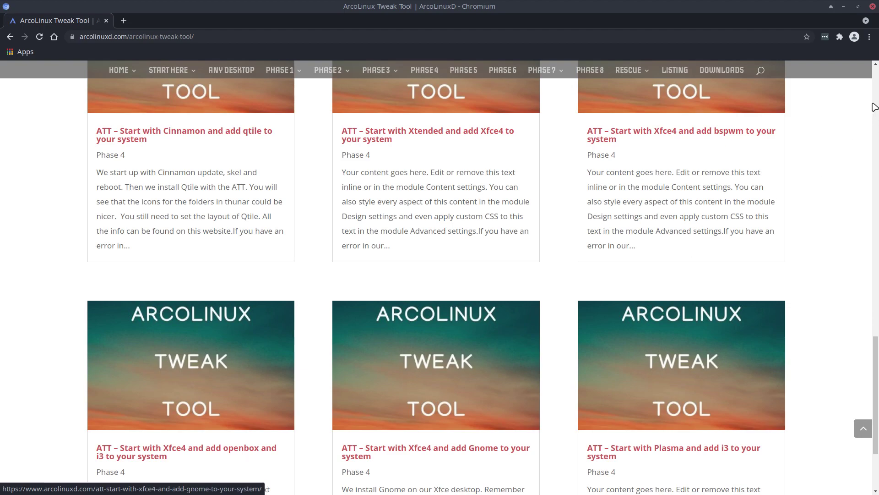
left_click(844, 7)
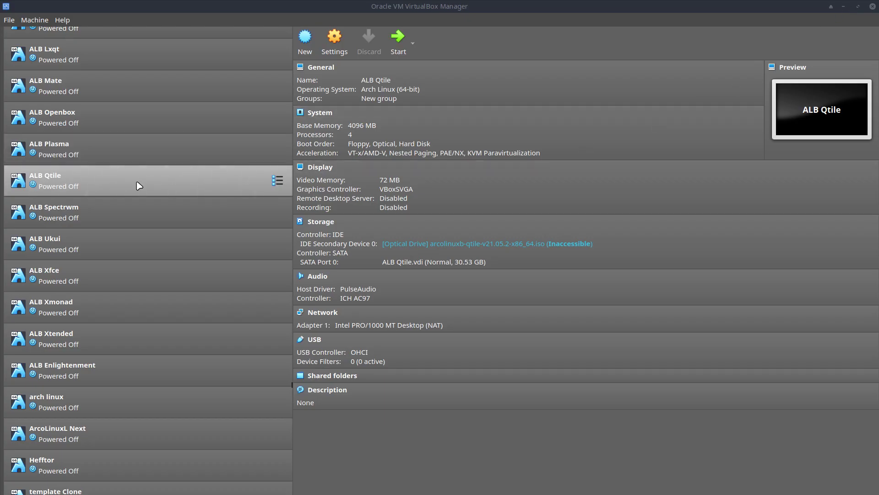
Step: Select the ArcoLinuxXL machine at the top of the VirtualBox list and boot it
scroll(138, 186, "up", 15)
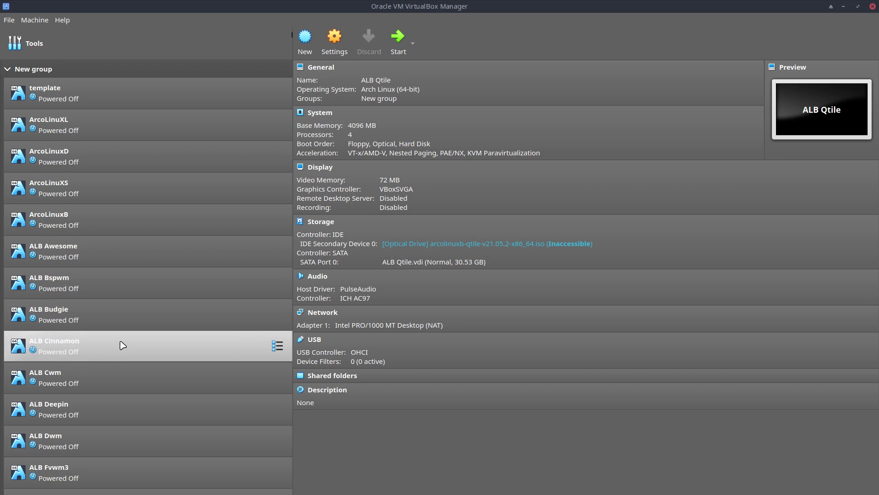
left_click(84, 131)
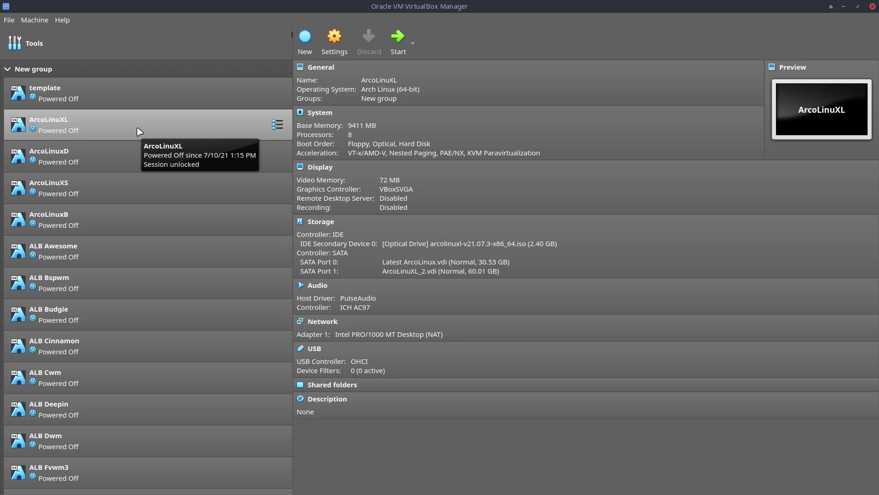
left_click(132, 191)
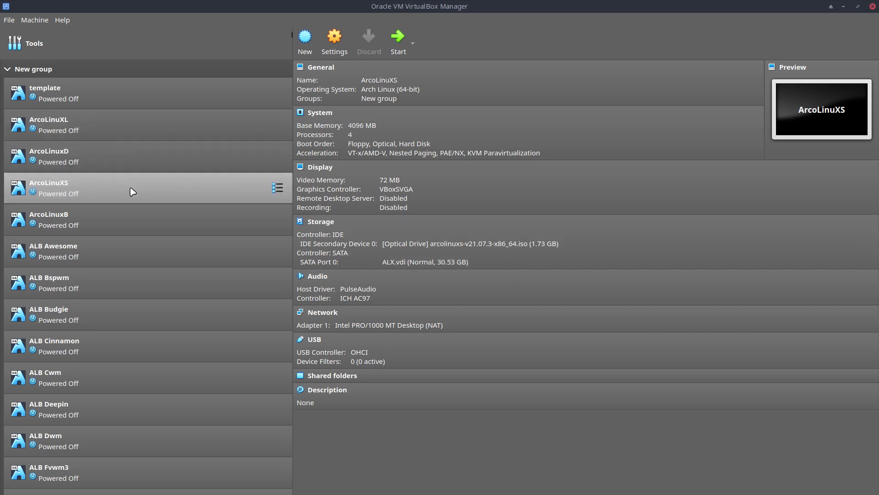
left_click(127, 131)
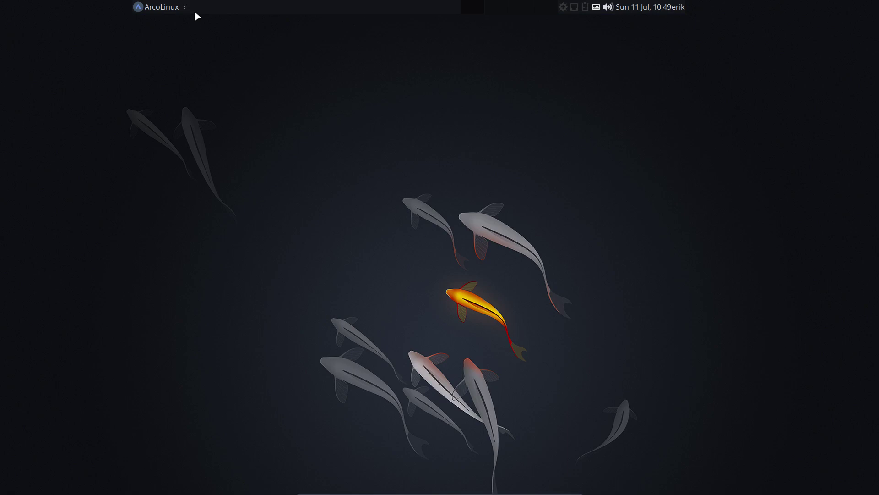
Step: Launch Thunar and browse File System > personal, selecting the .config folder
left_click(166, 6)
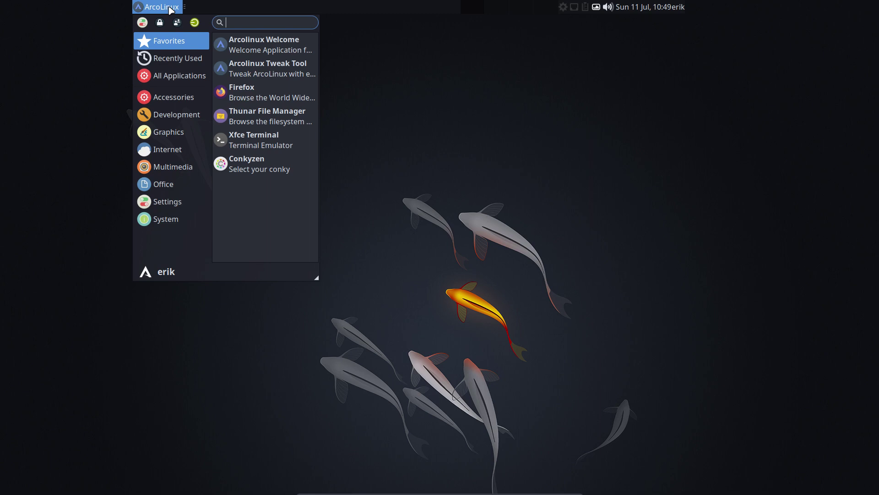
left_click(242, 114)
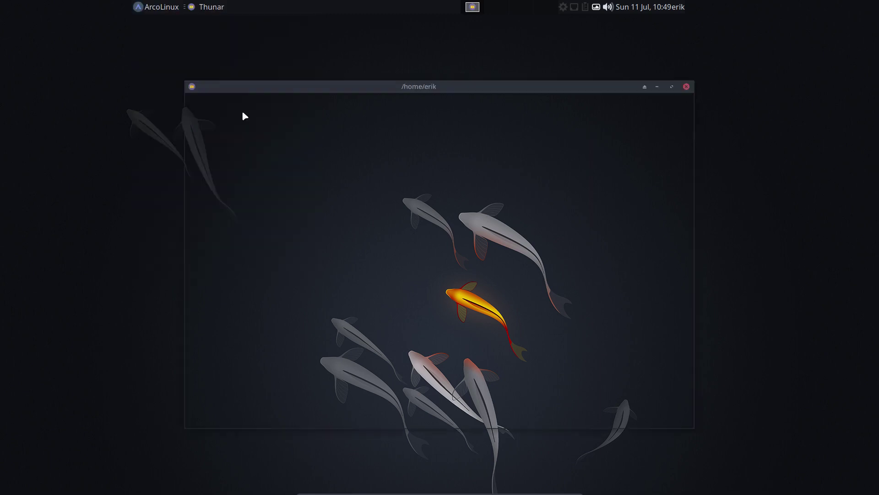
left_click(222, 148)
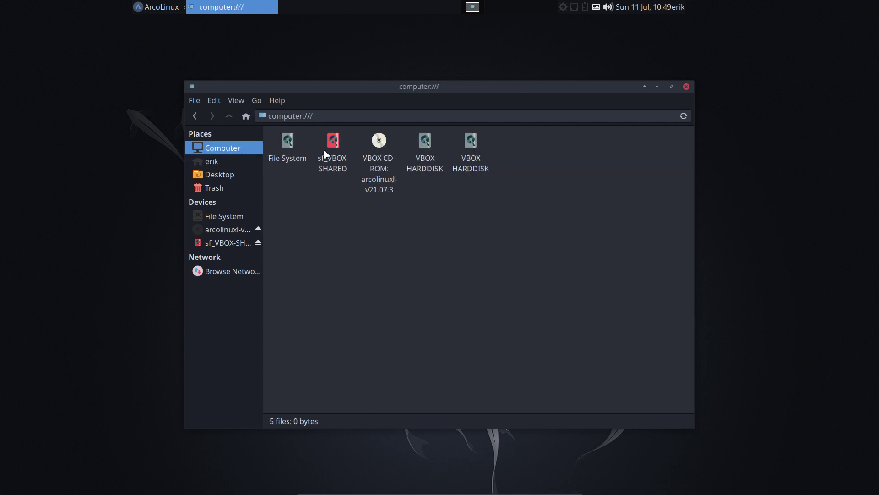
double_click(287, 146)
double_click(370, 188)
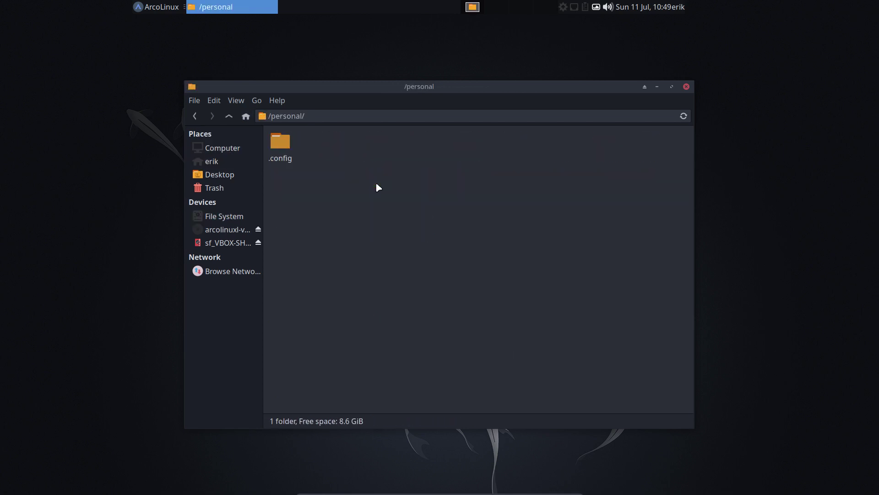
left_click(281, 144)
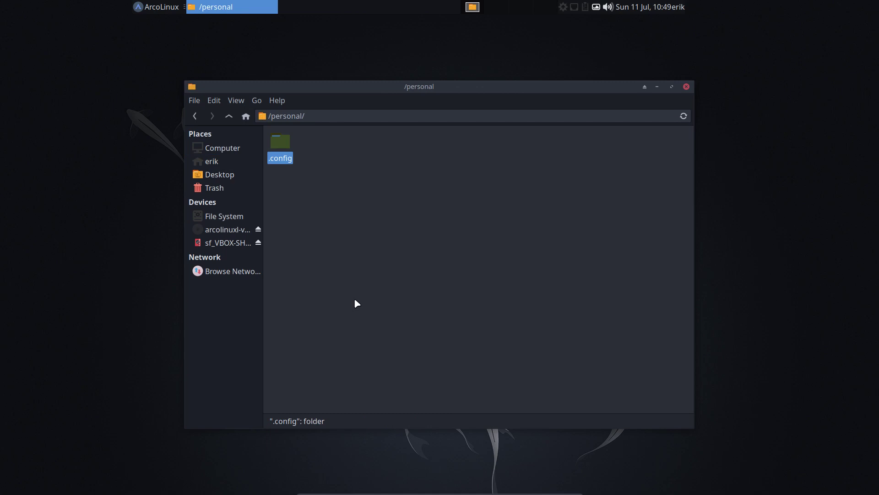
key("super+Return")
type("pser")
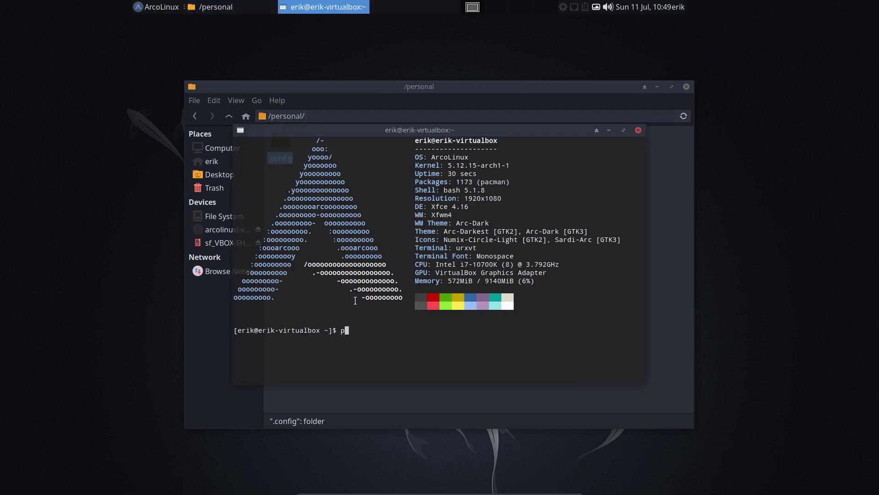
key("BackSpace")
key("BackSpace")
key("BackSpace")
type("ersonal")
left_click(638, 130)
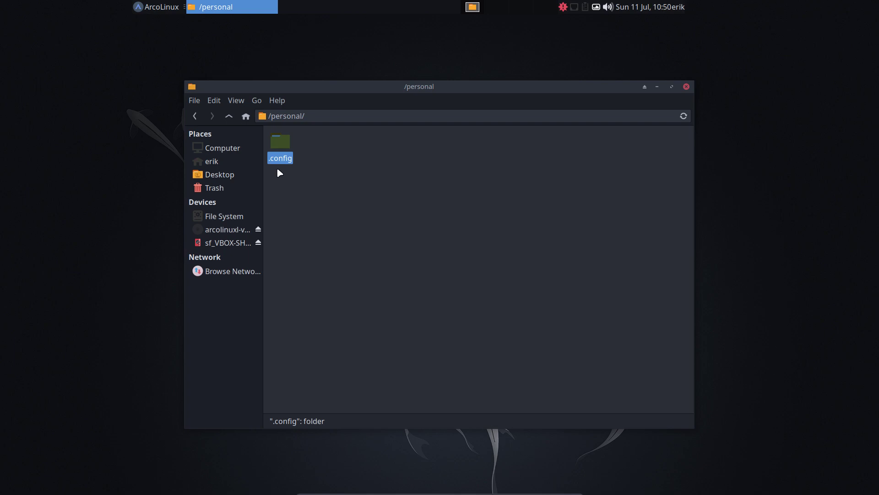
left_click_drag(280, 173, 339, 150)
left_click(320, 219)
left_click(284, 152)
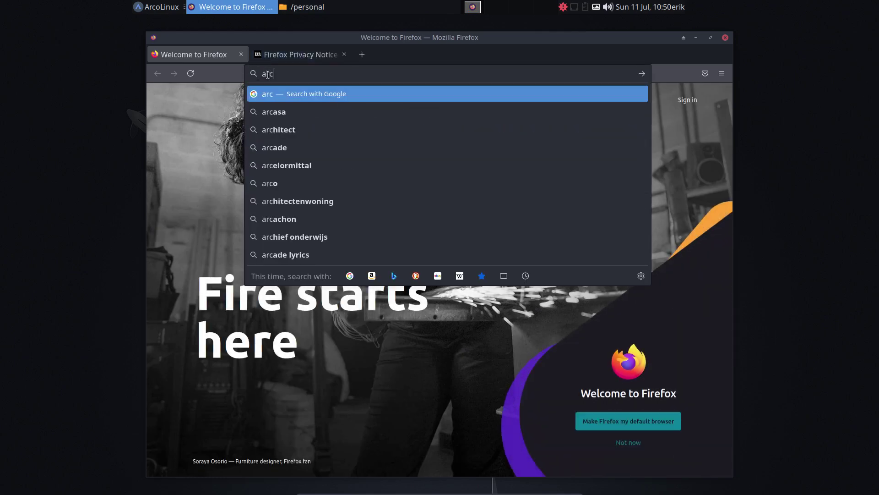
Step: Load arcolinuxb.com, open its PERSONAL page and maximize Firefox to read it
type(".com")
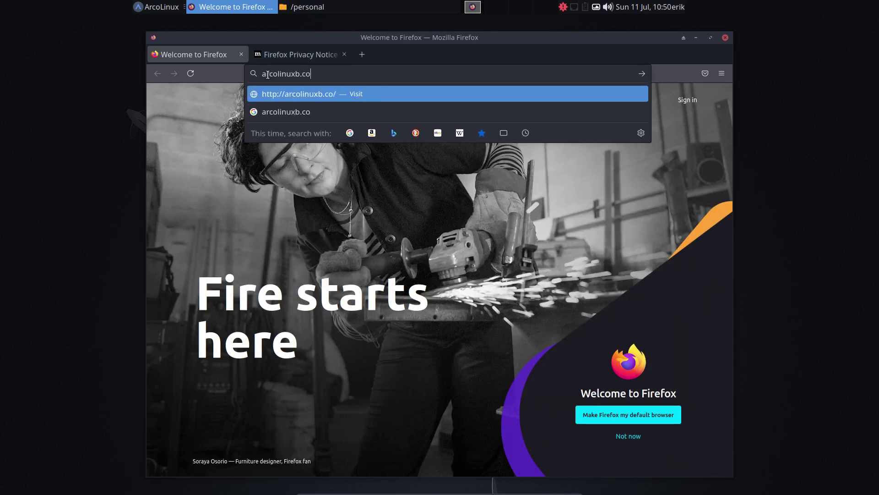
key("Return")
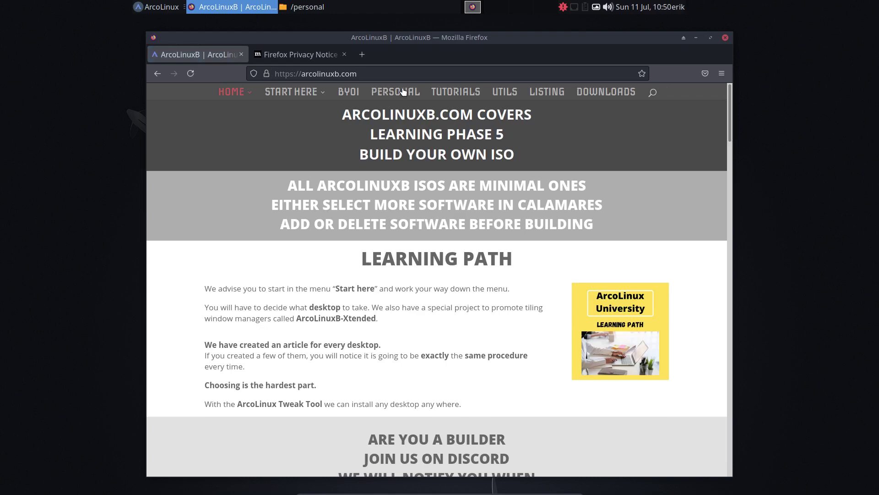
left_click(396, 92)
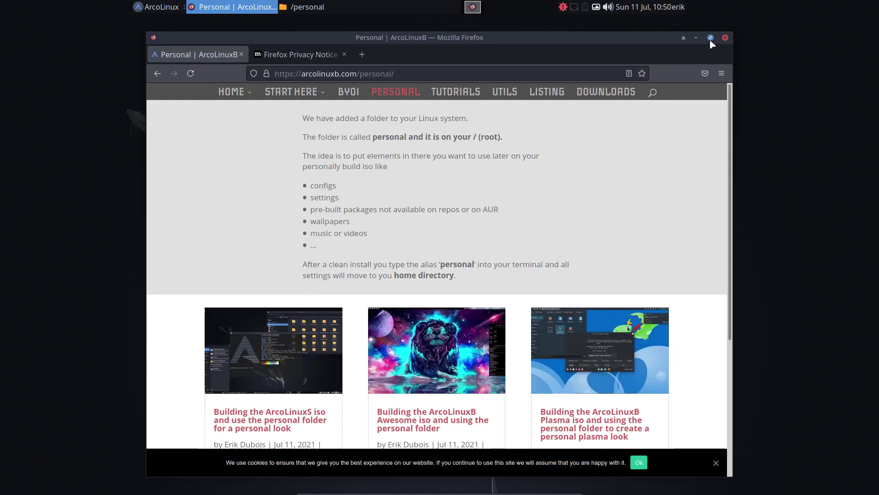
left_click(711, 37)
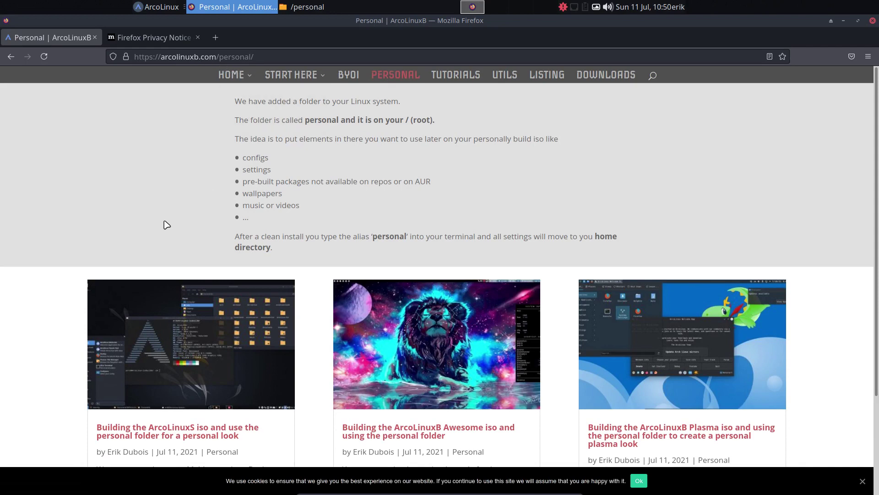
scroll(166, 225, "down", 3)
scroll(187, 239, "up", 3)
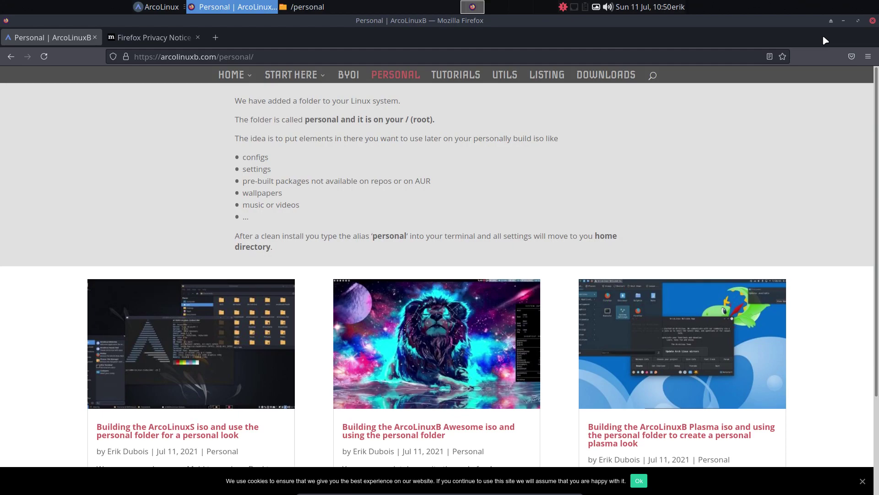
Step: Minimize Firefox, close the Thunar /personal window and bring up the application menu
left_click(844, 20)
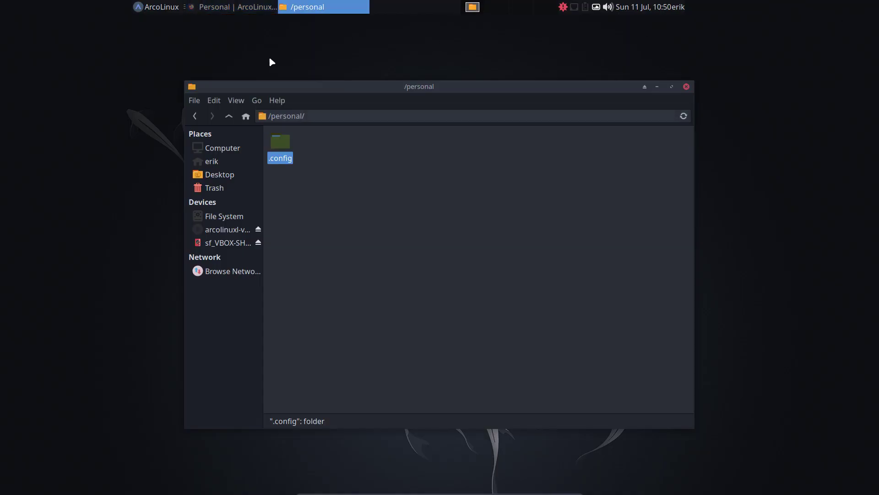
left_click(686, 87)
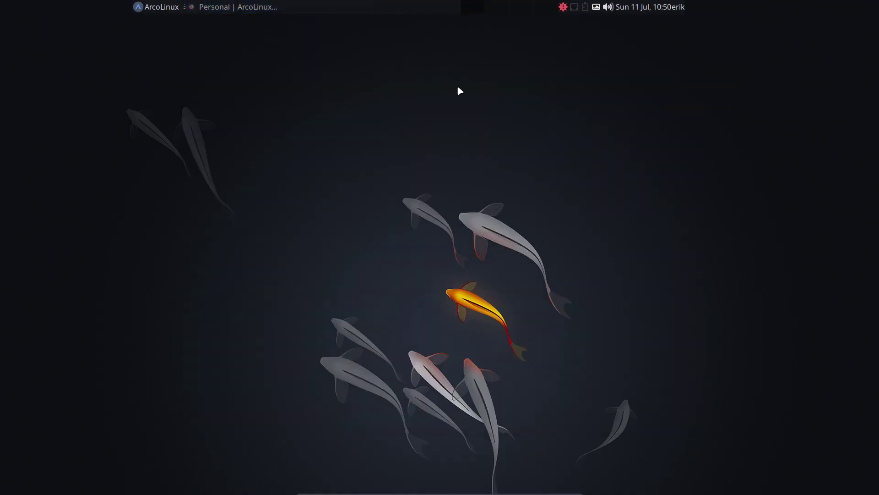
left_click(150, 10)
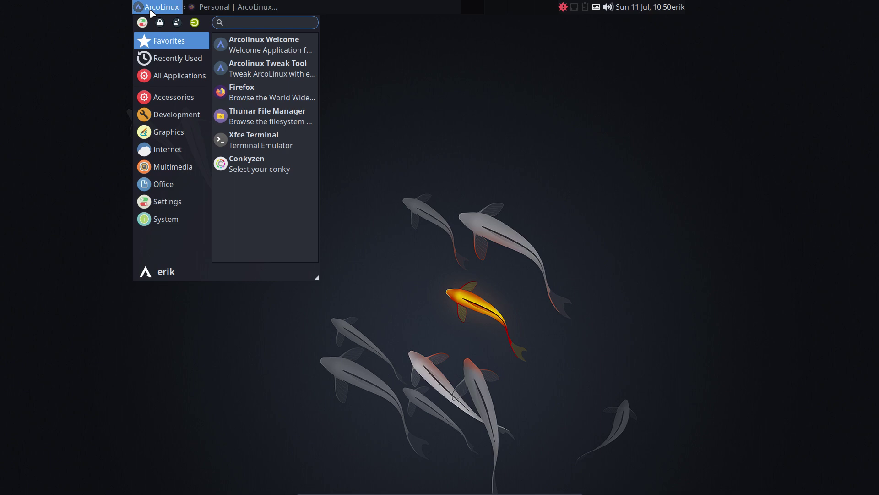
Step: Open a terminal and run the udpate alias, confirming with the sudo password
left_click(458, 97)
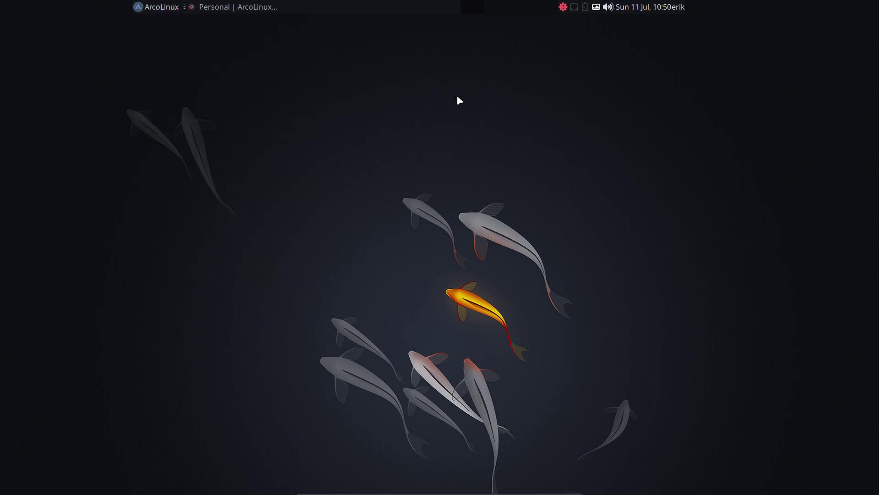
key("ctrl+alt+t")
type("udpate")
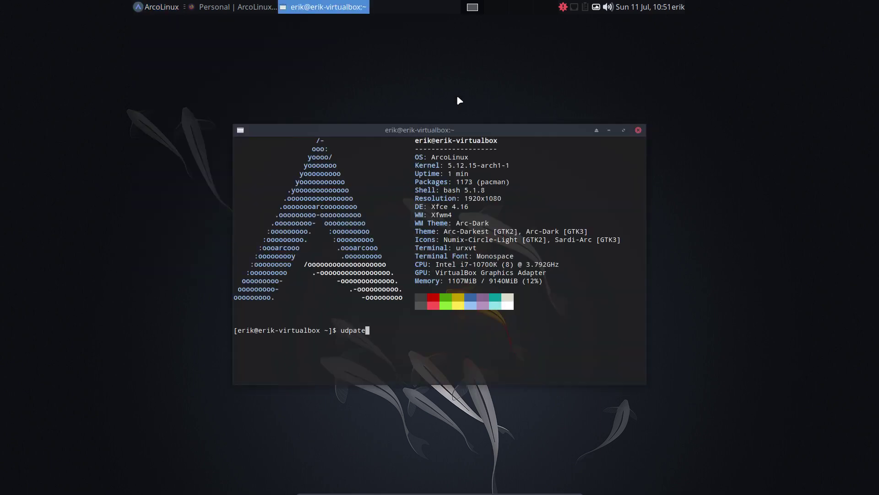
key("Return")
key("Return")
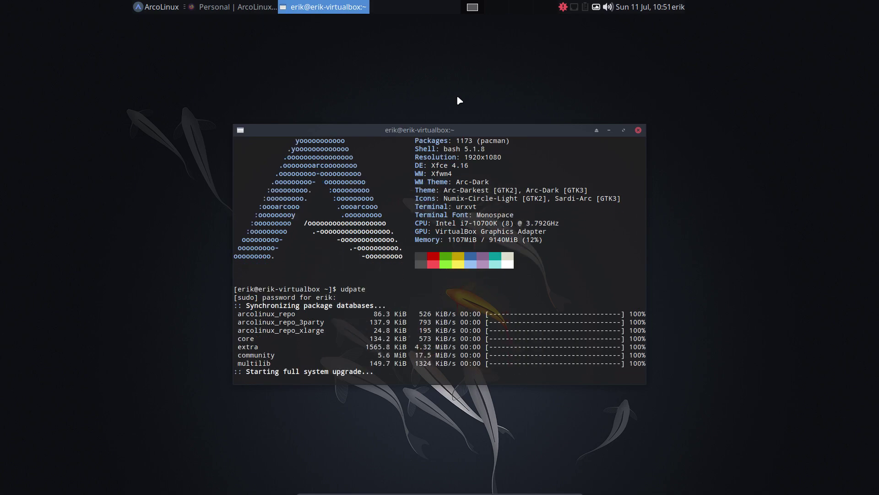
key("Return")
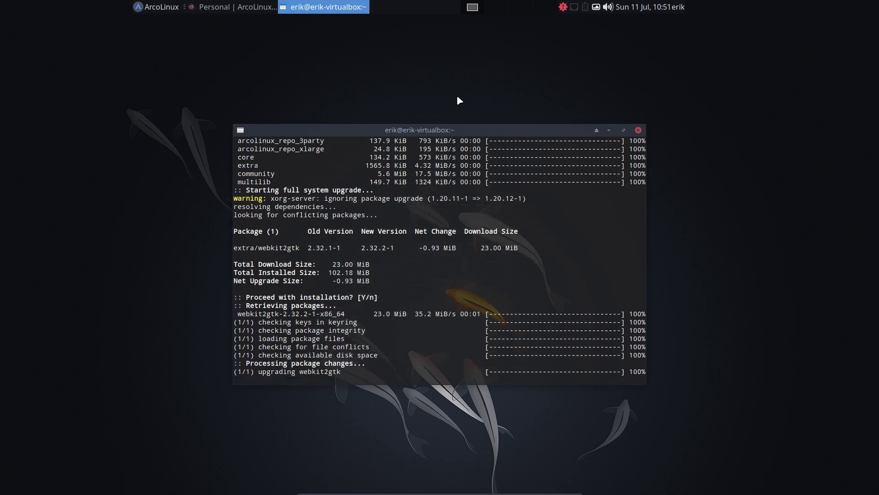
Step: Replace the old terminal with a new urxvt one and run xd, showing xfce.desktop
left_click(638, 130)
key("ctrl+alt+Return")
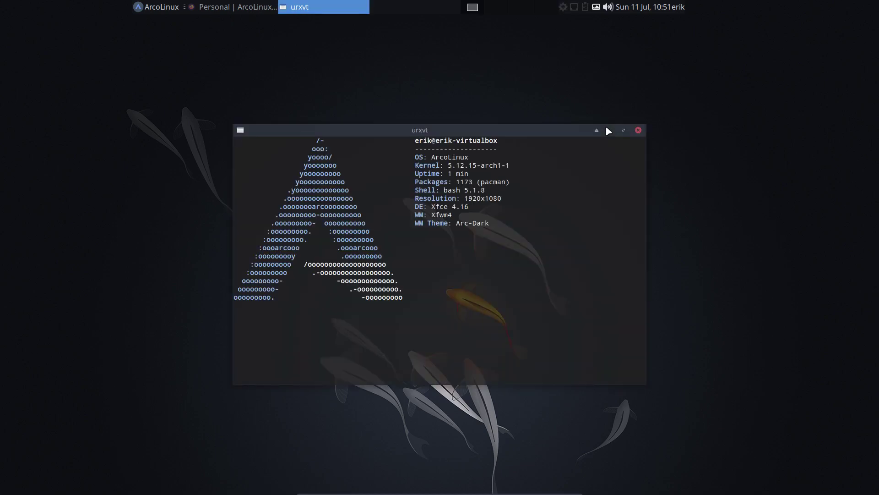
type("xd")
key("Return")
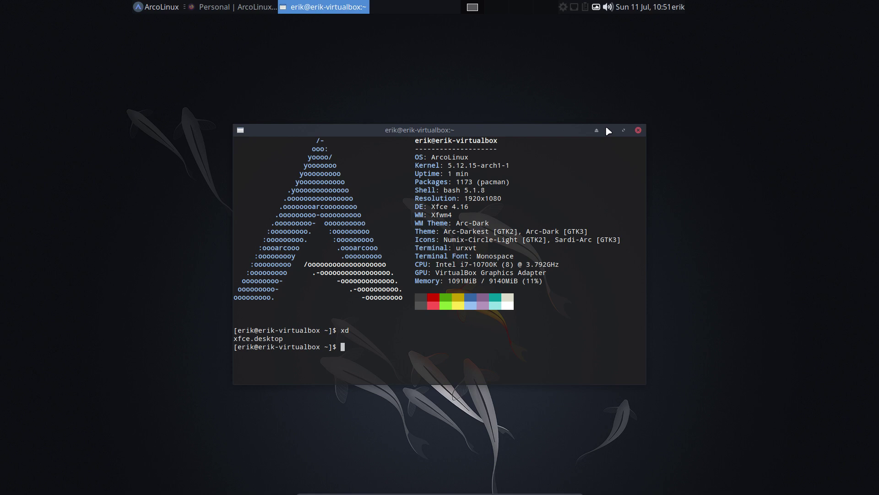
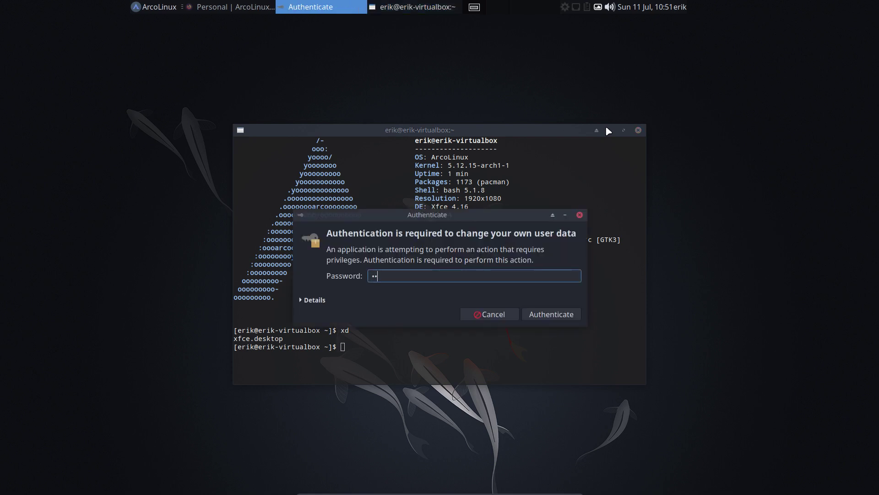
Step: Authenticate the Tweak Tool with the password and install openbox from the Desktop installer
key("Return")
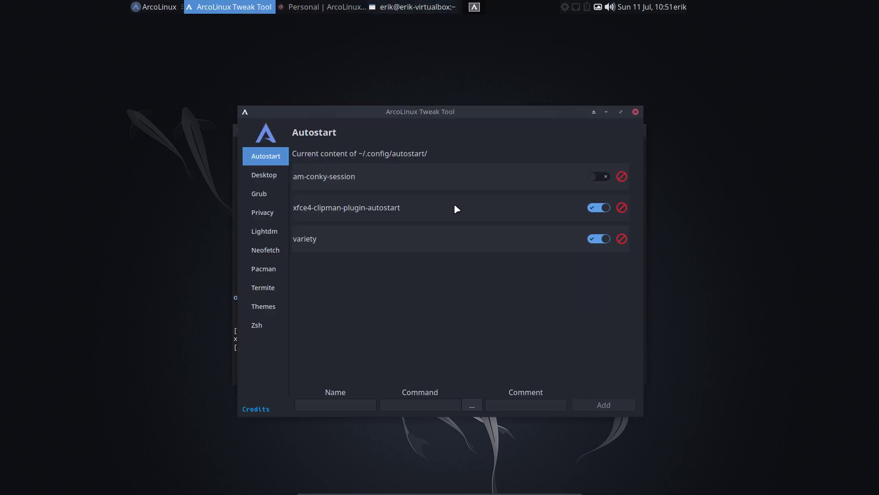
left_click(270, 175)
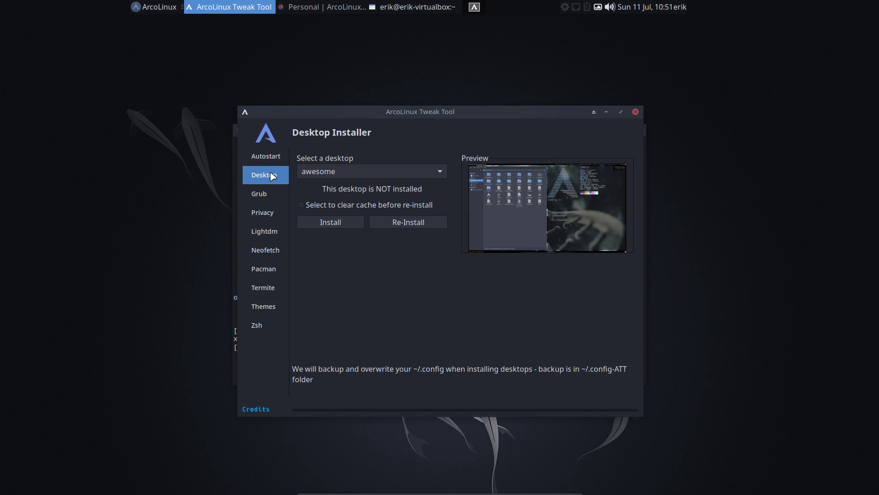
left_click(351, 175)
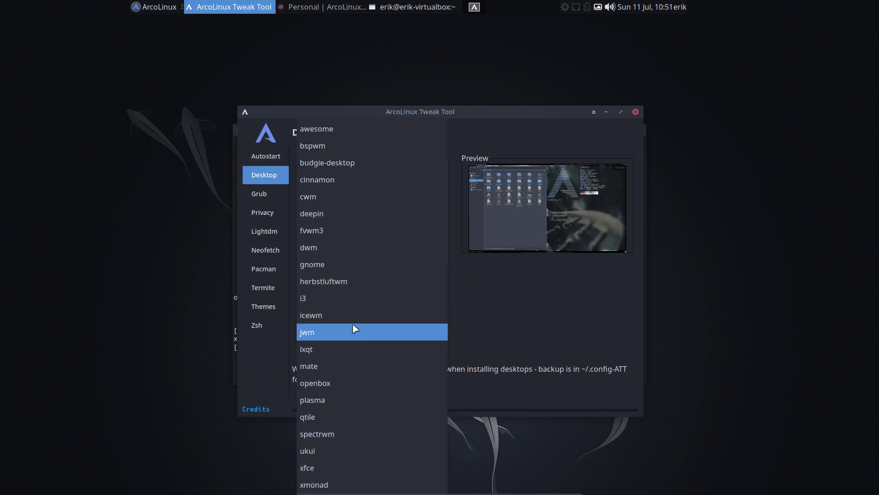
left_click(353, 381)
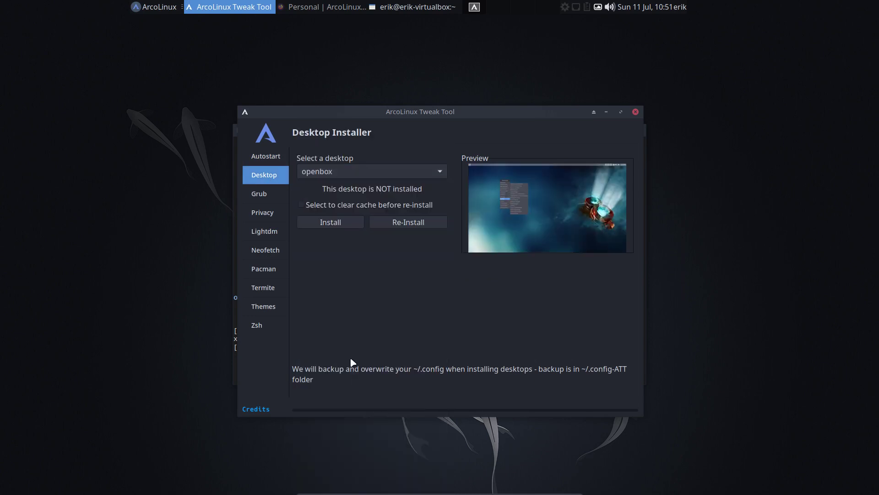
left_click(341, 223)
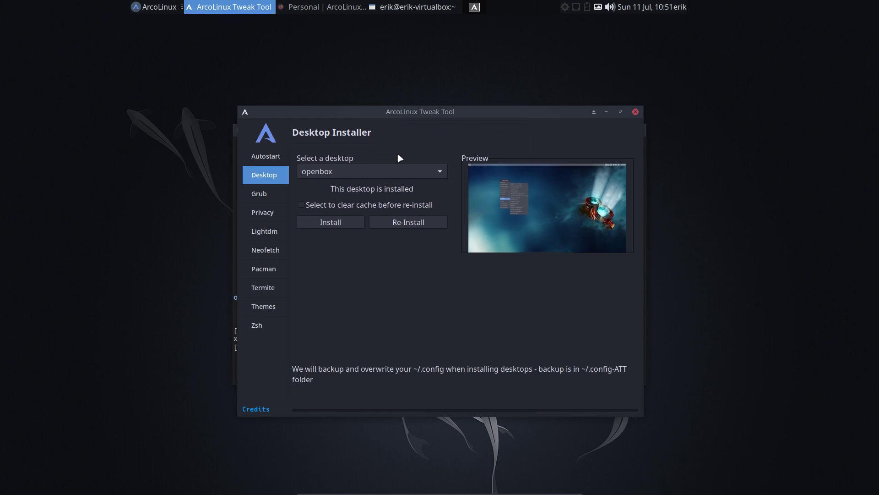
Step: Pick i3 from the desktop list and install it as well
left_click(326, 173)
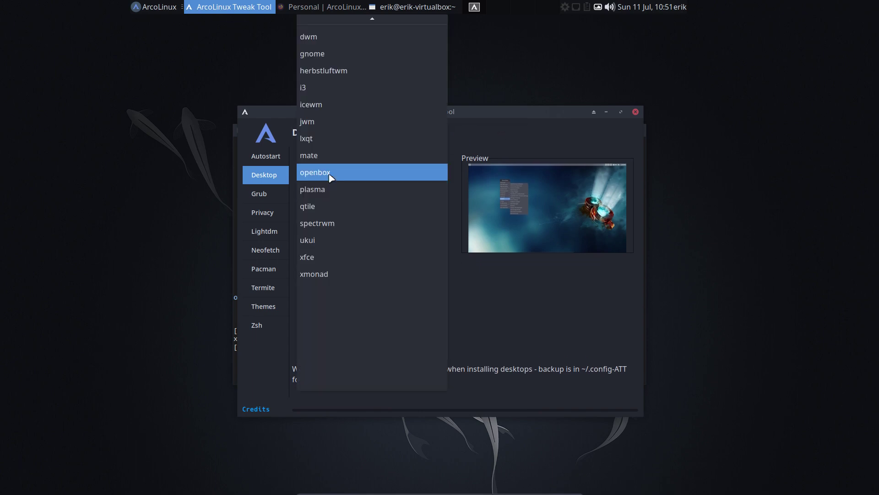
left_click(307, 87)
left_click(334, 223)
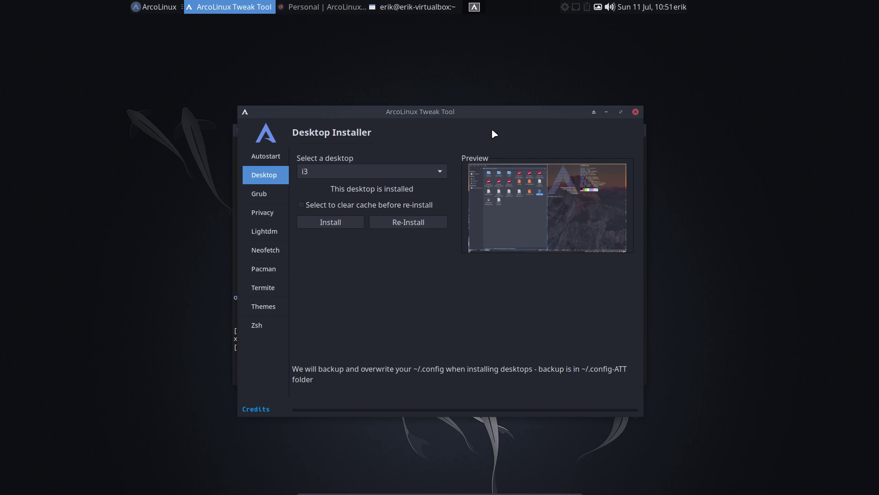
Step: Close the Tweak Tool and log out of the Xfce session
left_click(636, 113)
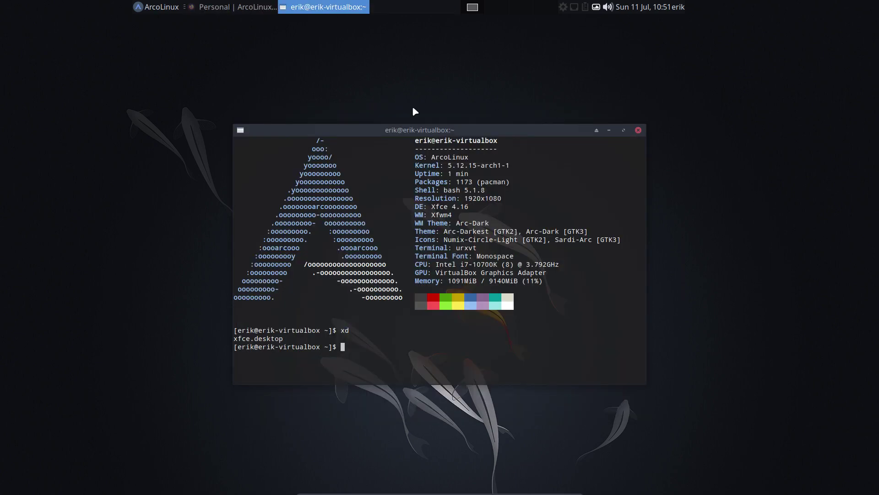
left_click(158, 7)
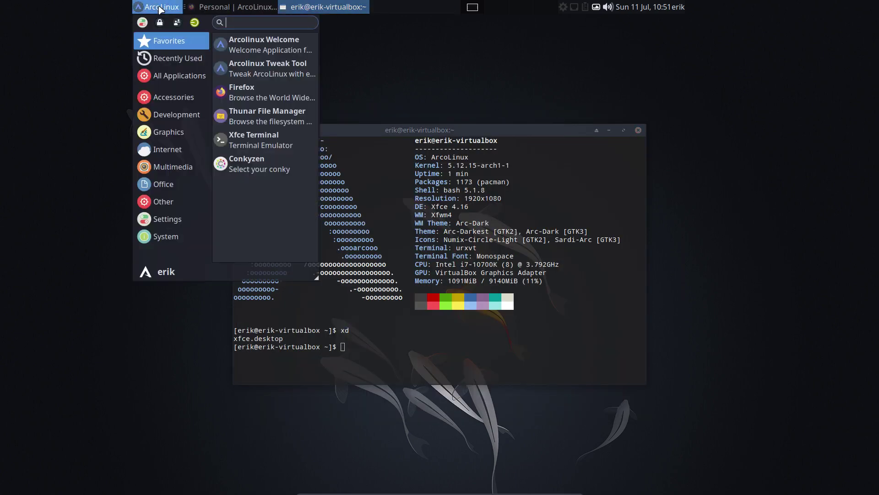
left_click(194, 22)
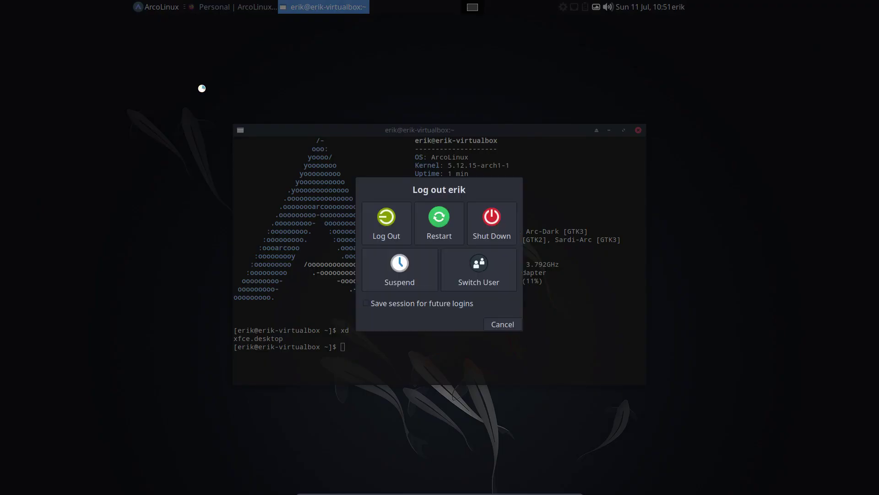
left_click(380, 218)
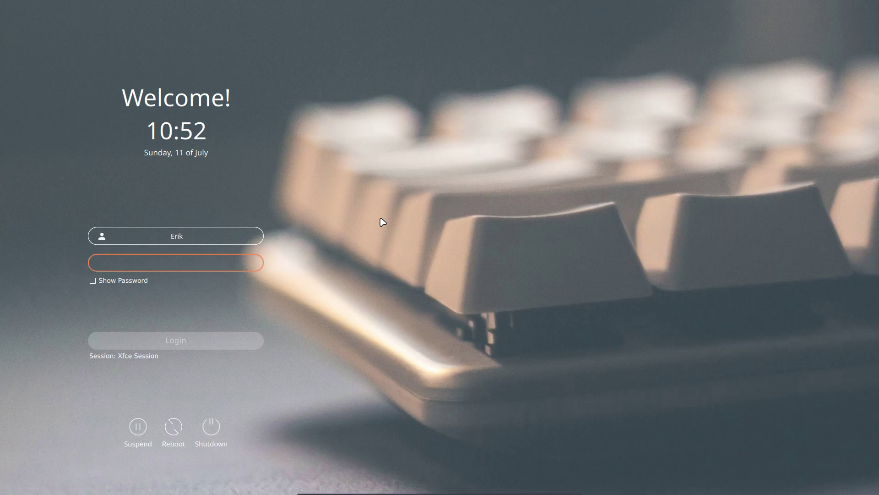
Step: Choose the i3 session on the login screen and sign in with the account password
left_click(145, 357)
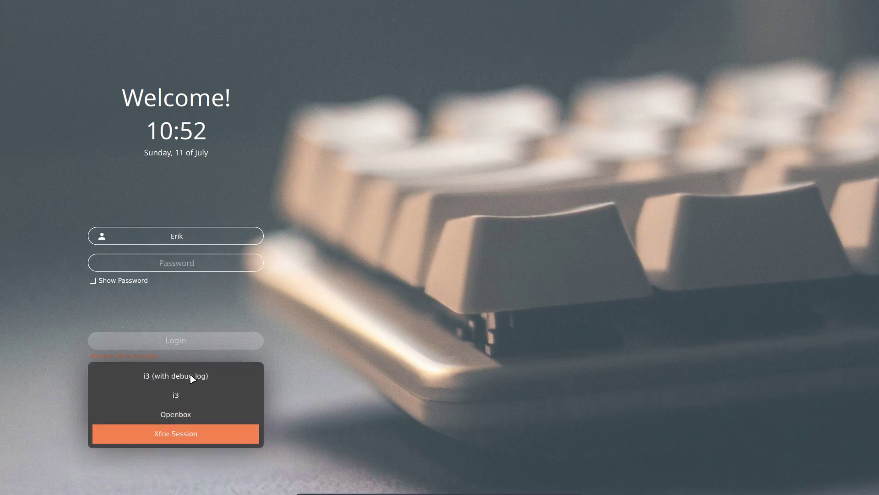
left_click(180, 397)
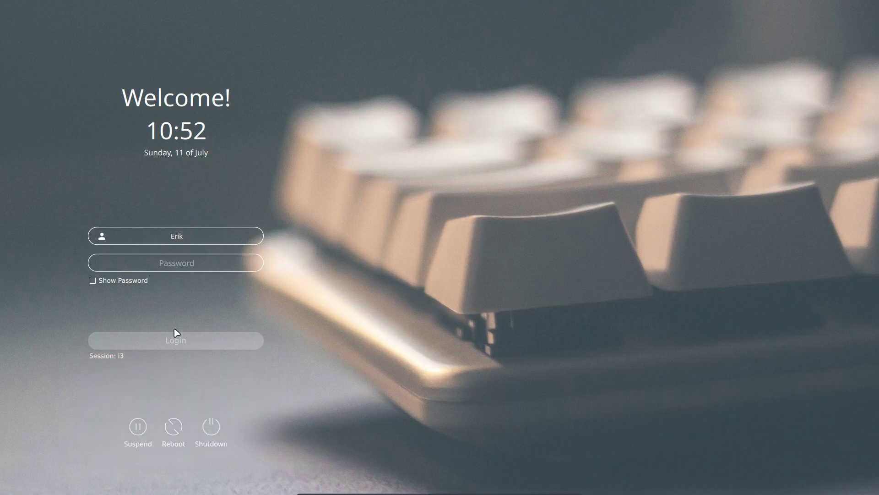
left_click(168, 265)
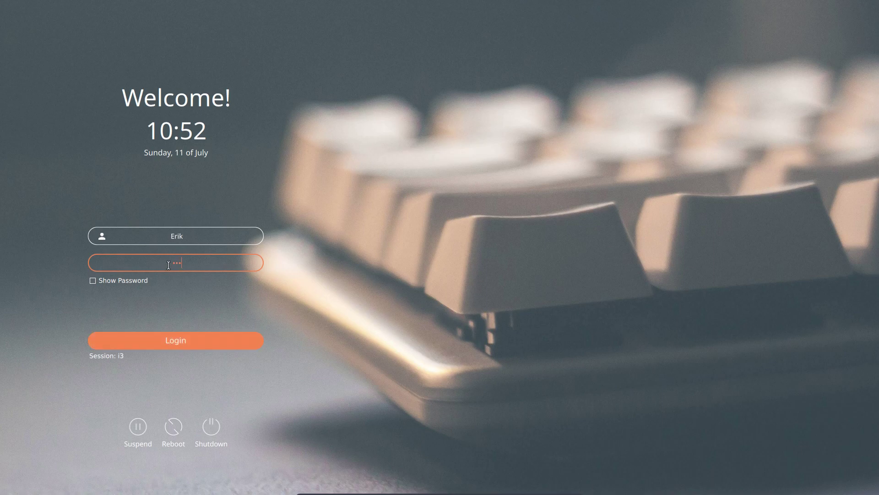
key("Return")
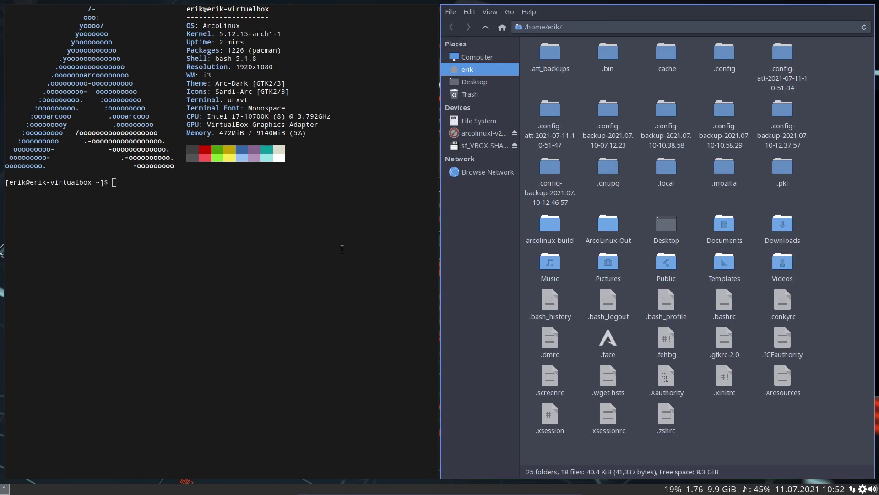
Step: Run xd in the i3 terminal to list the session files, then close Thunar
left_click(65, 246)
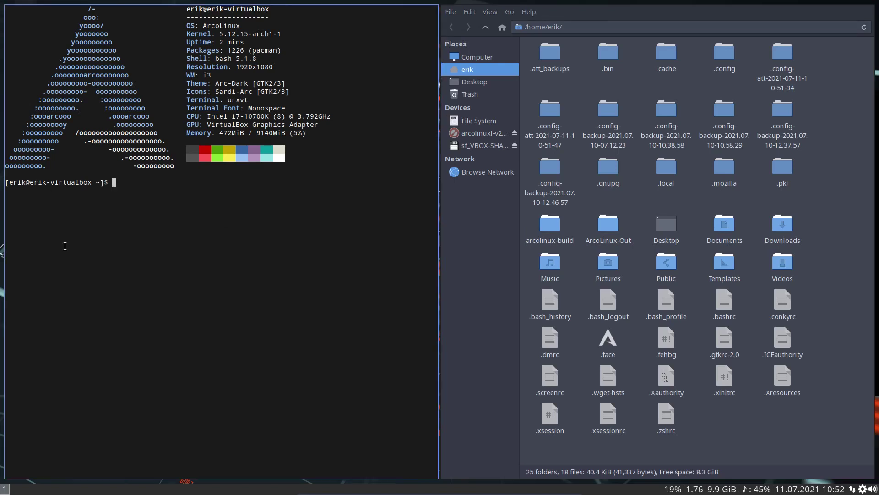
type("xs")
key("BackSpace")
type("d")
key("Return")
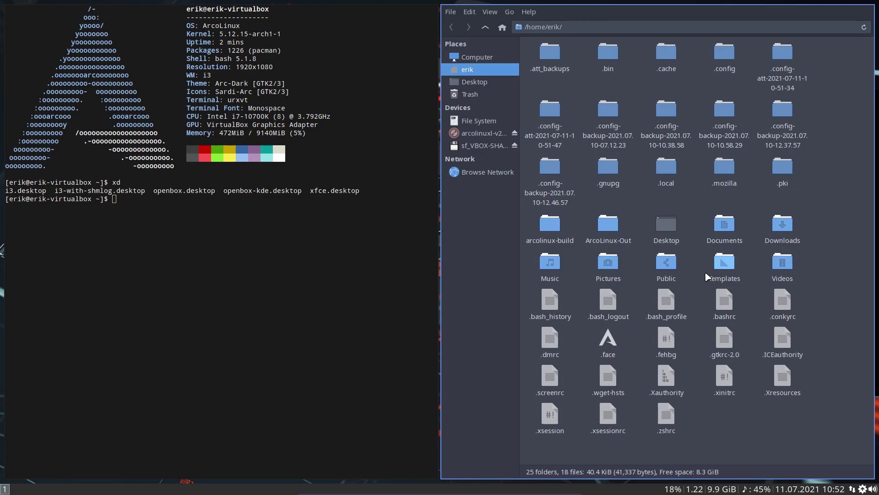
key("super+q")
key("super+q")
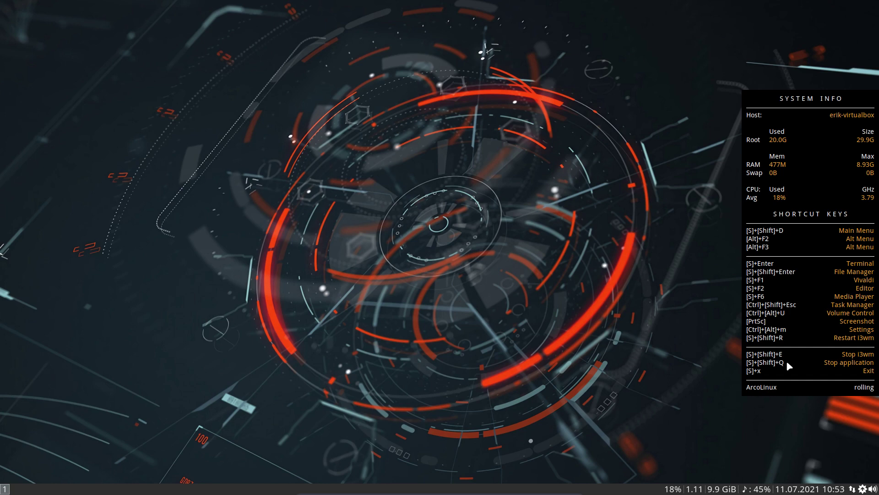
Step: Tile two terminals side by side, close the right one, then bring up i3's logout menu
key("super+Return")
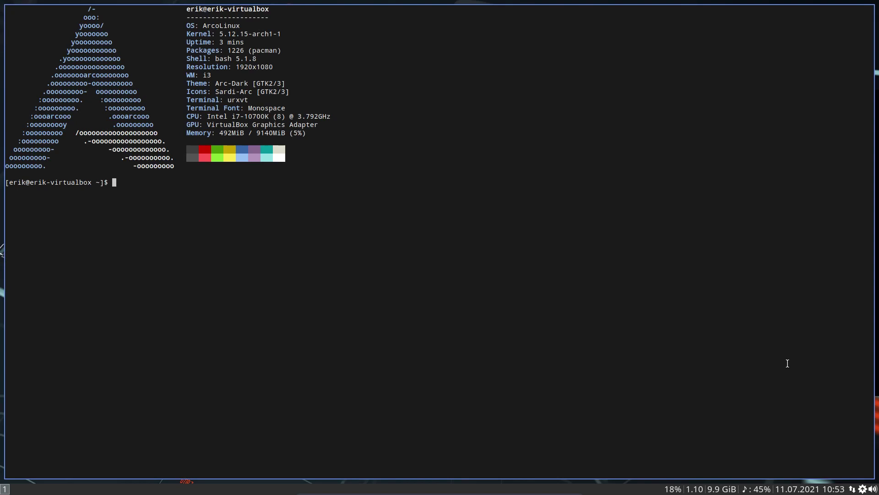
key("super+Return")
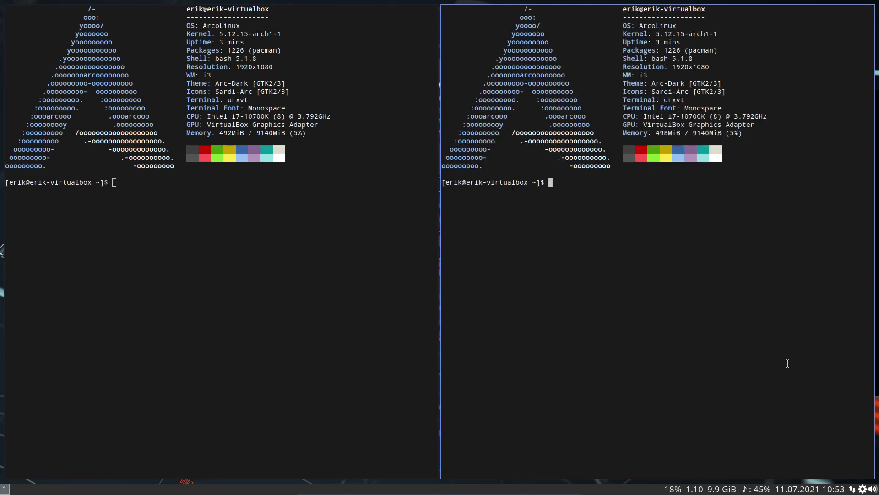
key("super+shift+q")
key("super+shift+q")
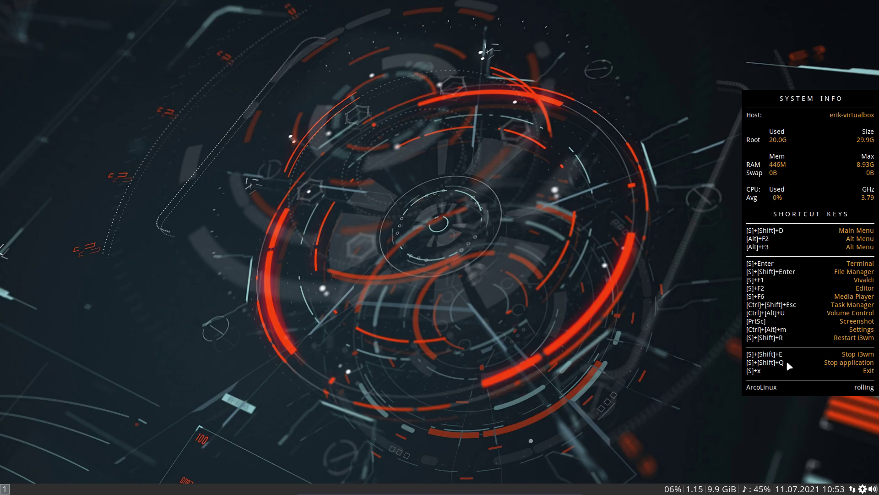
key("super+x")
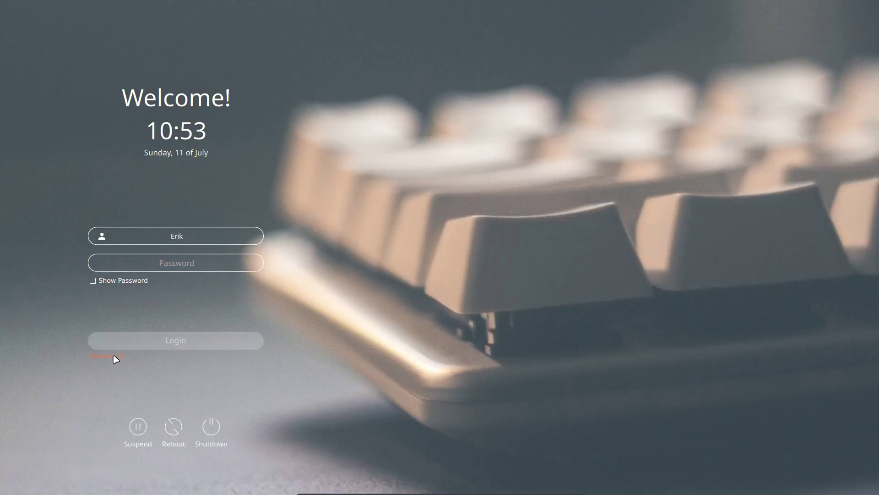
left_click(115, 358)
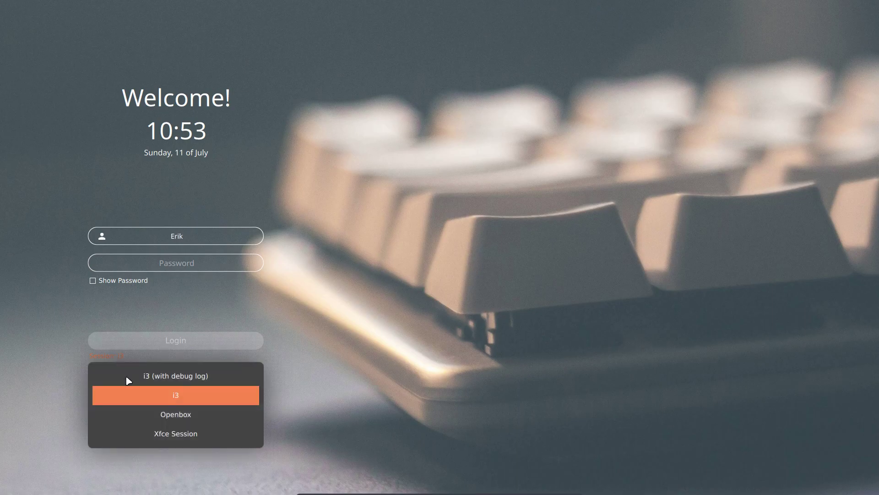
Step: Select the Openbox session at the login screen and log in with the account password
left_click(174, 417)
left_click(178, 262)
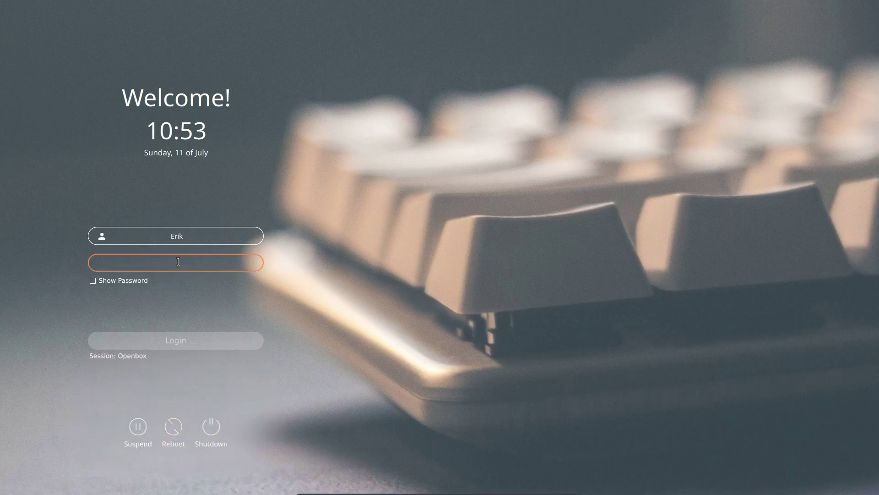
type("••")
key("Return")
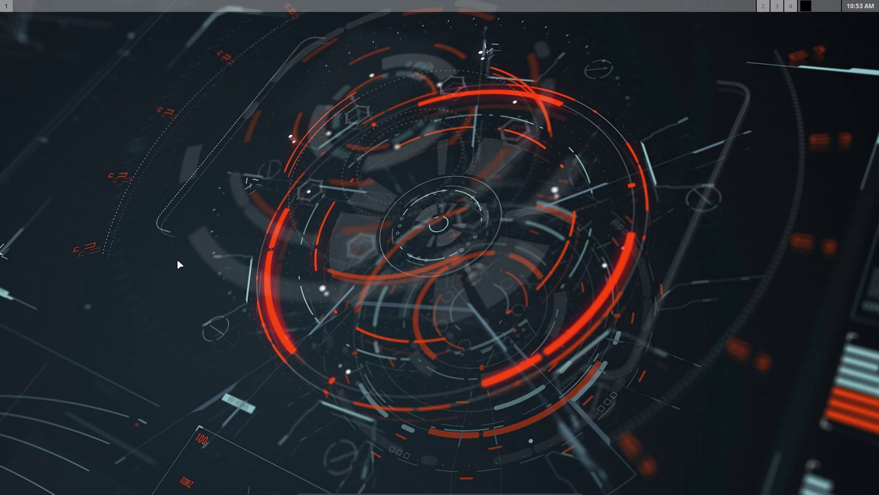
Step: Open the File Manager on the home folder, hide dot-files, and move its window top-right
right_click(258, 147)
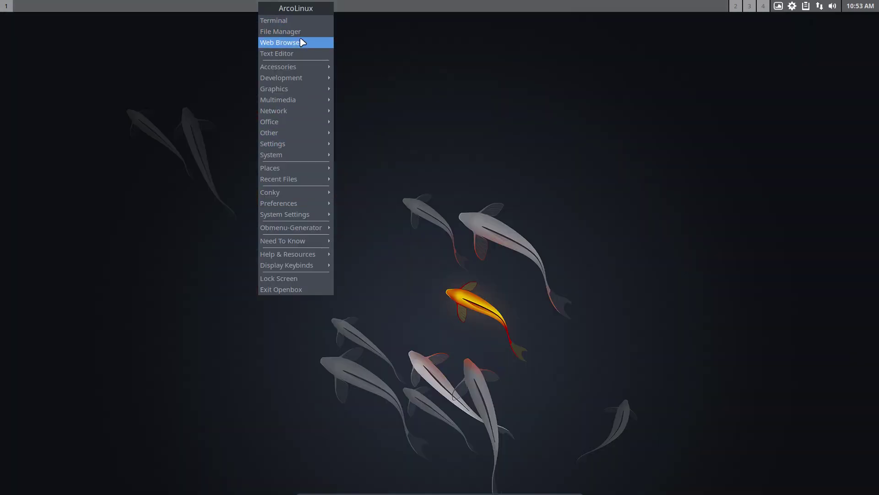
left_click(301, 32)
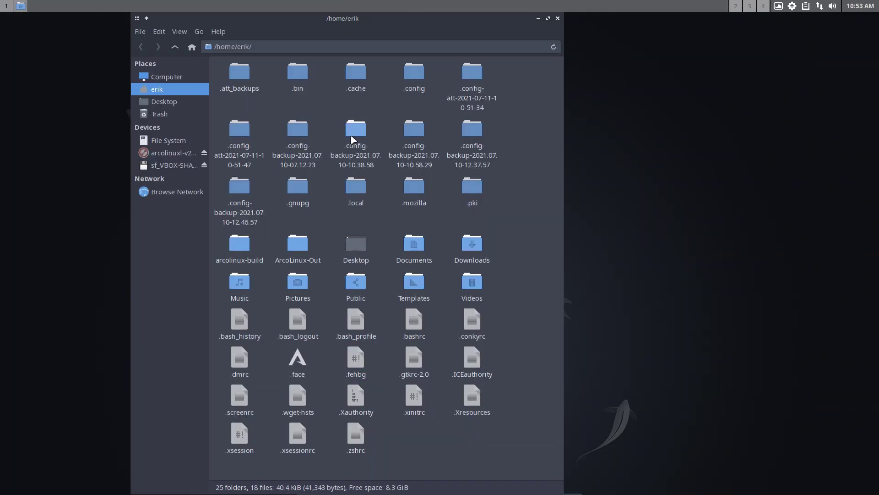
left_click_drag(383, 18, 287, 45)
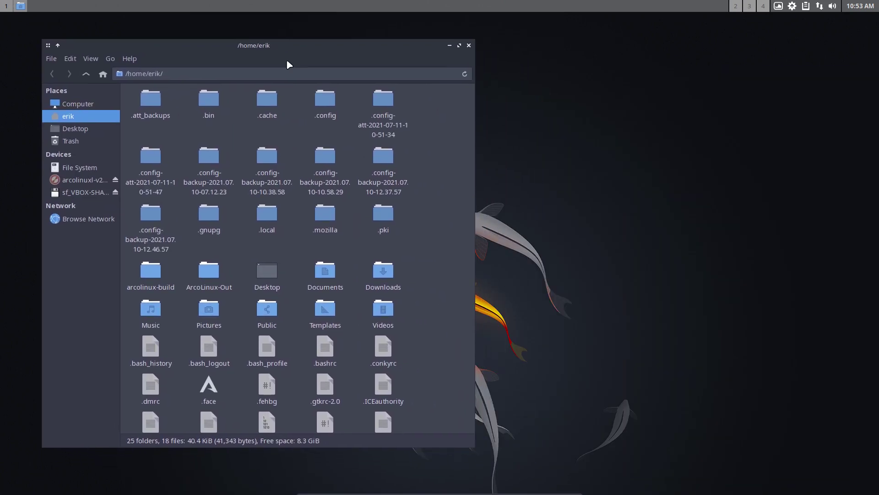
key("ctrl+h")
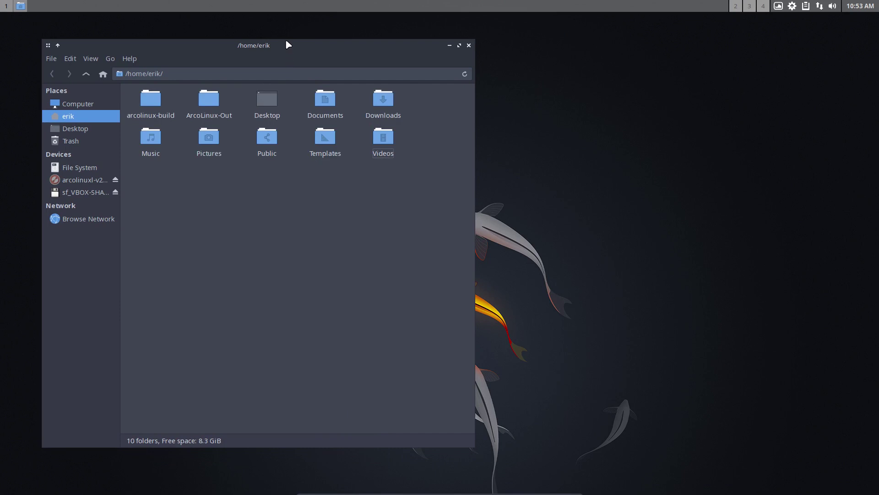
left_click_drag(288, 44, 716, 30)
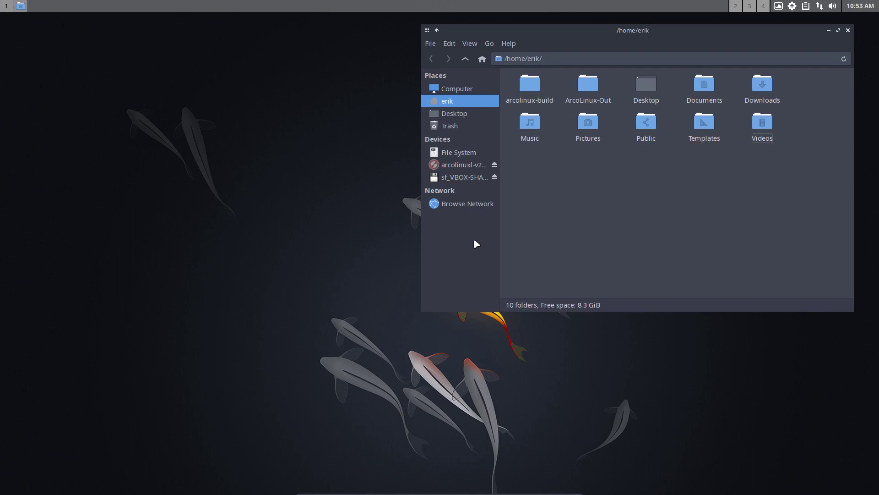